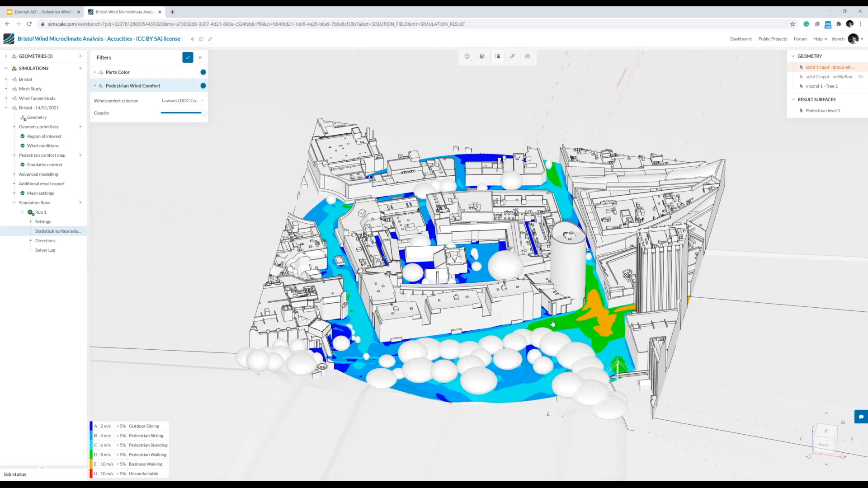
Create a new Pedestrian Wind Comfort simulation and check that the AccucitiesBristol geometry is its simulation domain.
drag(552, 323, 535, 333)
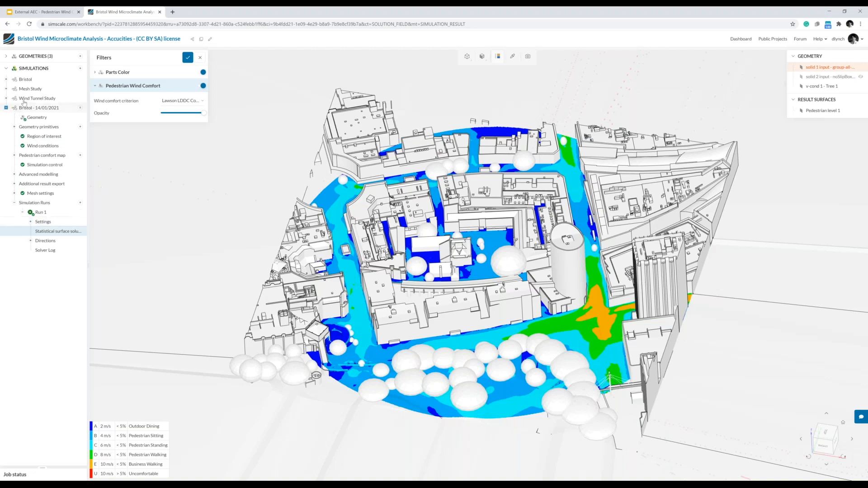
click(6, 57)
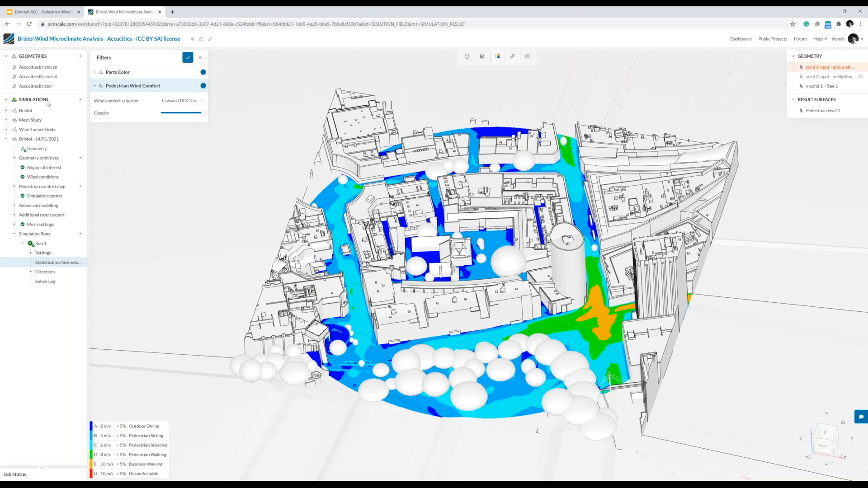
click(80, 100)
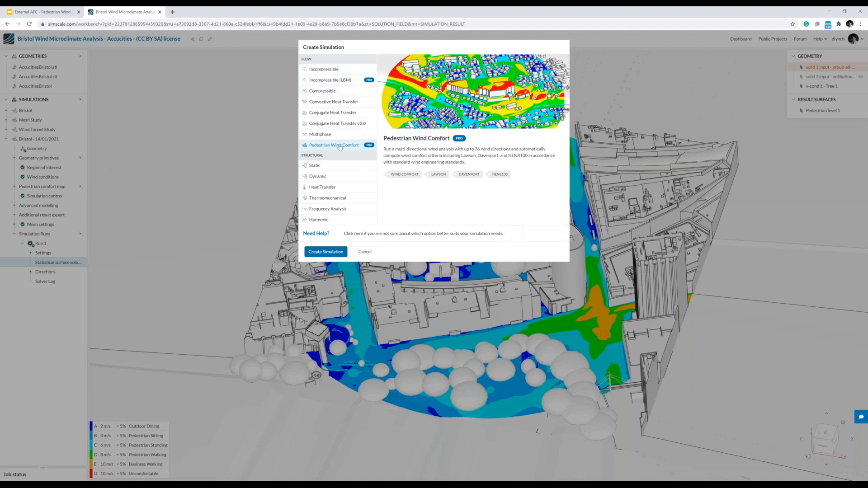
click(336, 254)
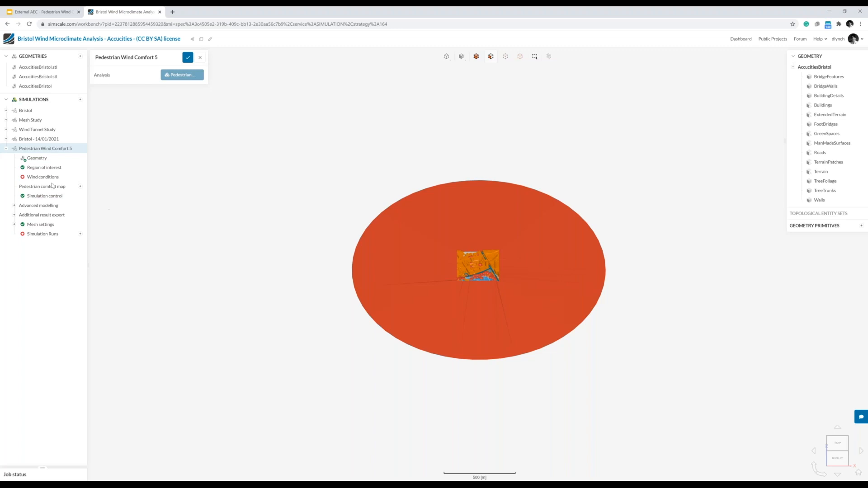
click(39, 160)
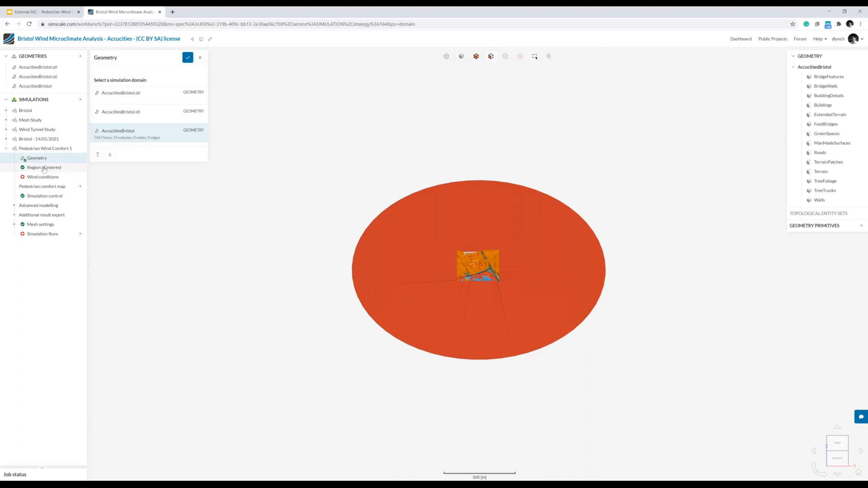
Define the region of interest with its center point at x 0, y 0 and a disc radius of 150 m.
click(40, 168)
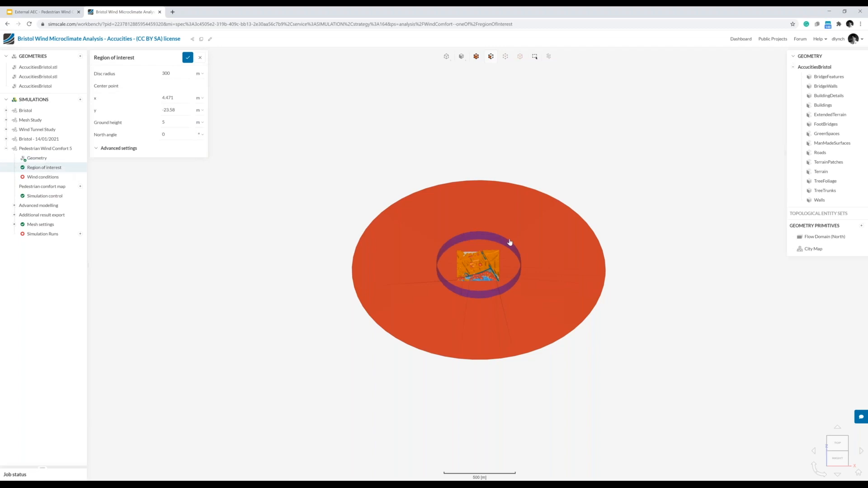
scroll(501, 268, up, 5)
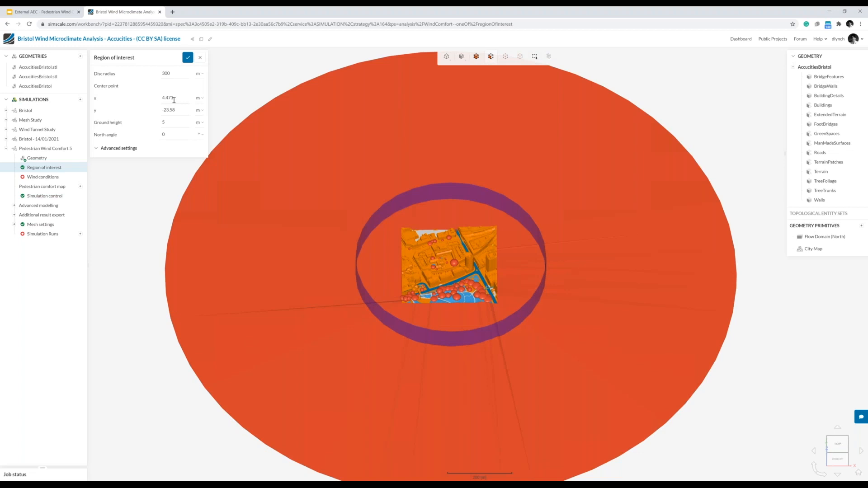
click(176, 97)
text(0)
click(173, 111)
text(0)
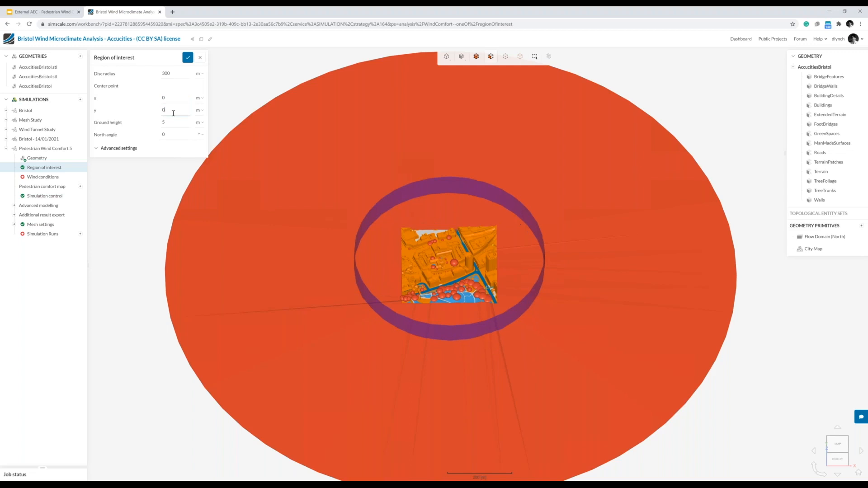
click(176, 73)
text(150)
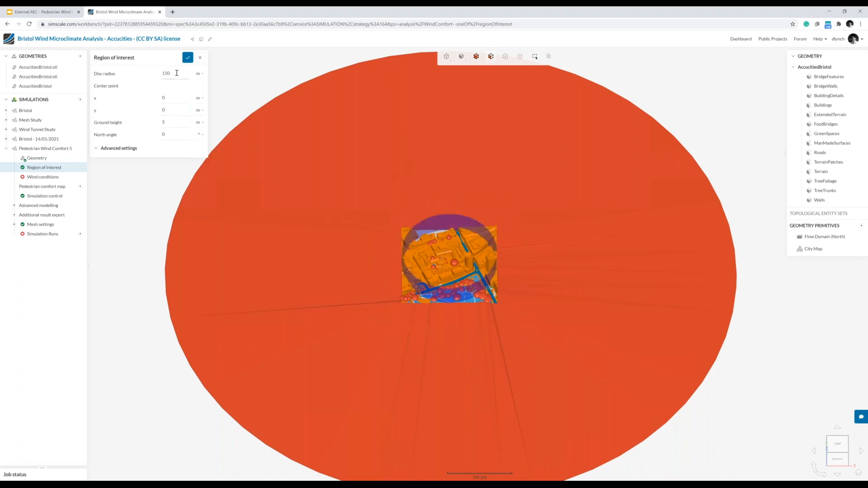
mouse_move(363, 189)
mouse_down()
mouse_move(382, 270)
mouse_move(360, 185)
mouse_up()
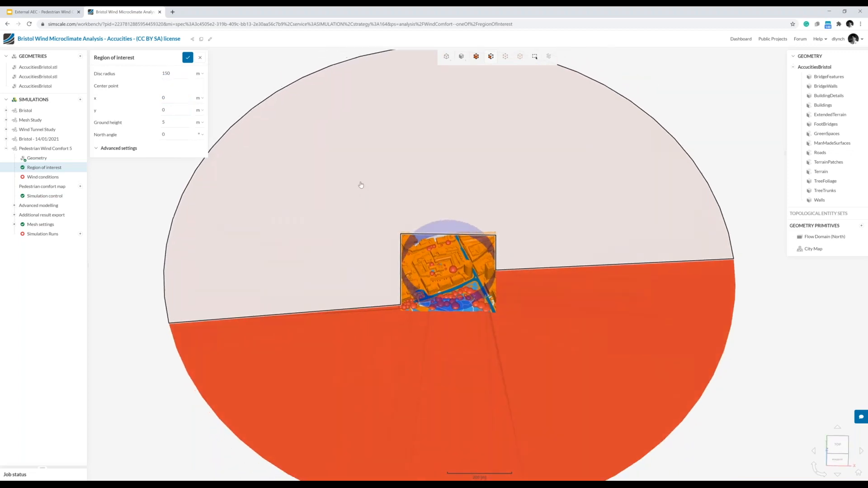
Set the wind conditions location to Bristol, UK and automatically import its wind data.
click(39, 179)
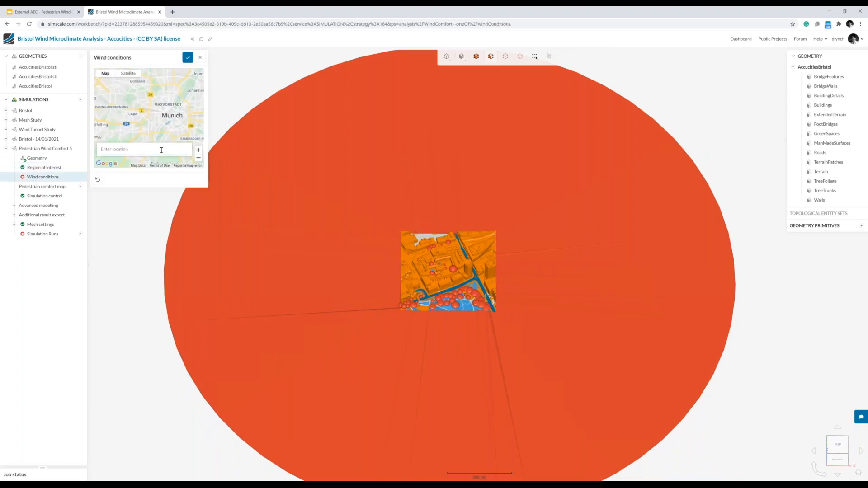
text(bristol)
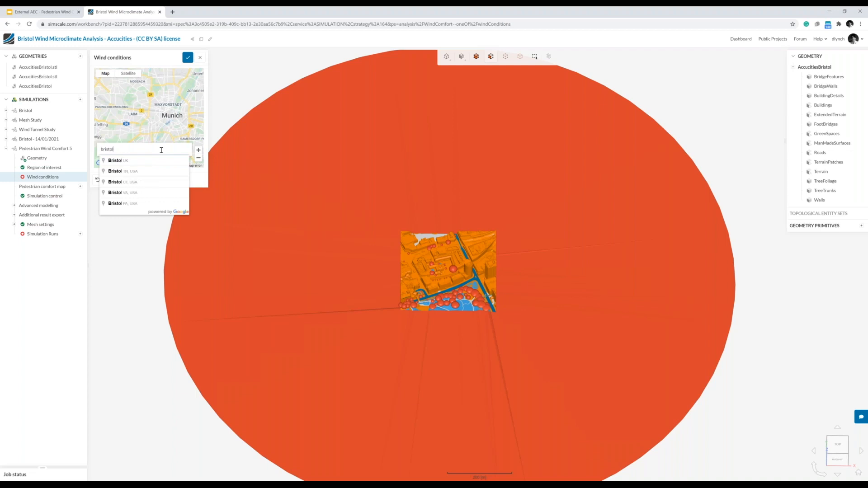
click(130, 161)
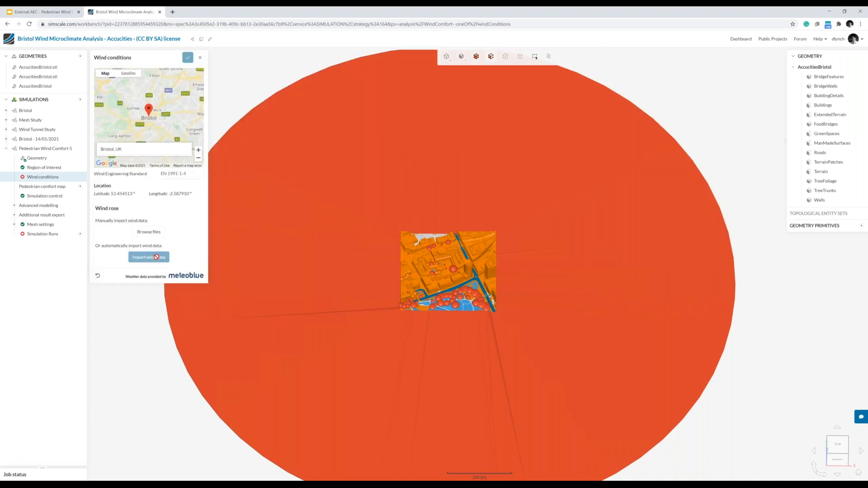
click(156, 257)
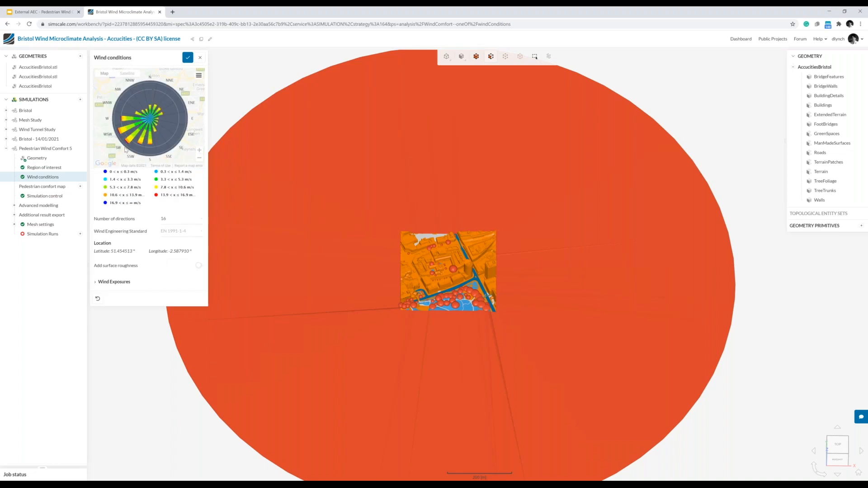
Set the number of wind directions to 8 and save the wind conditions.
click(173, 222)
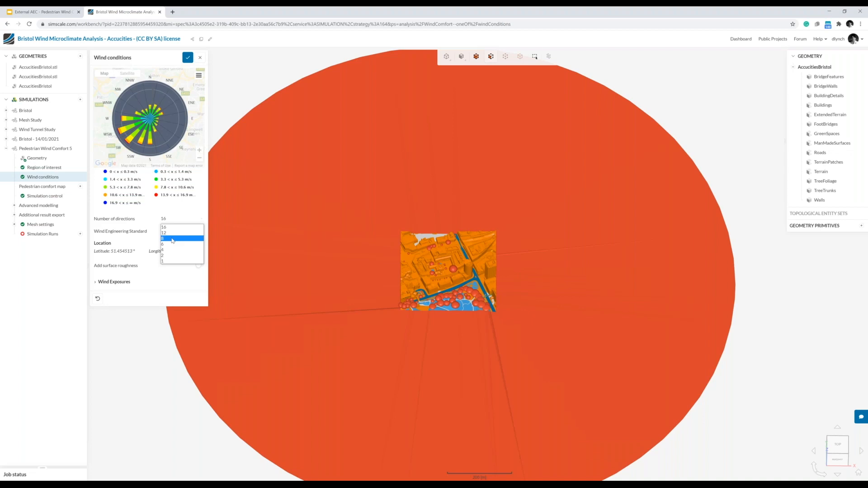
click(172, 238)
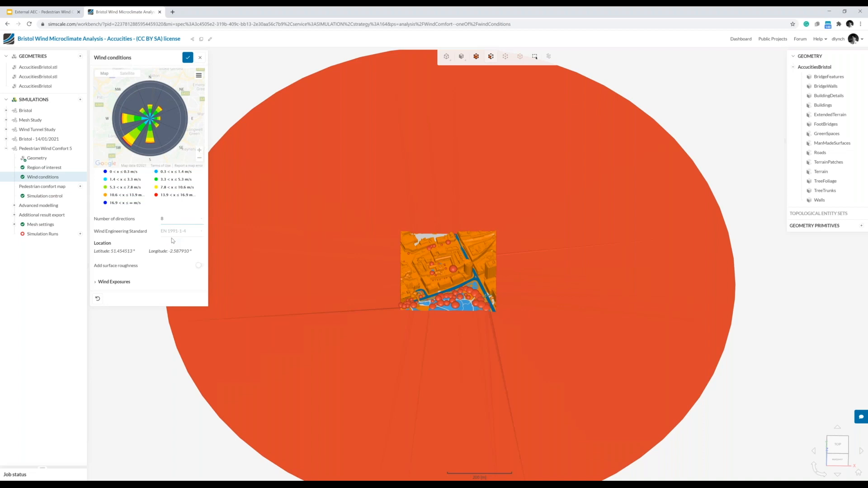
click(187, 58)
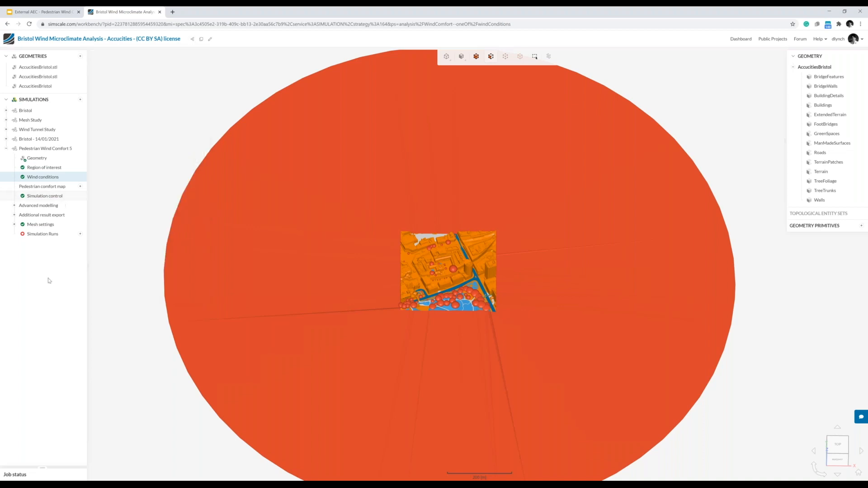
Add a pedestrian level to the simulation's pedestrian comfort map and select its height above ground value.
mouse_move(148, 292)
mouse_down()
mouse_move(145, 243)
mouse_move(151, 297)
mouse_up()
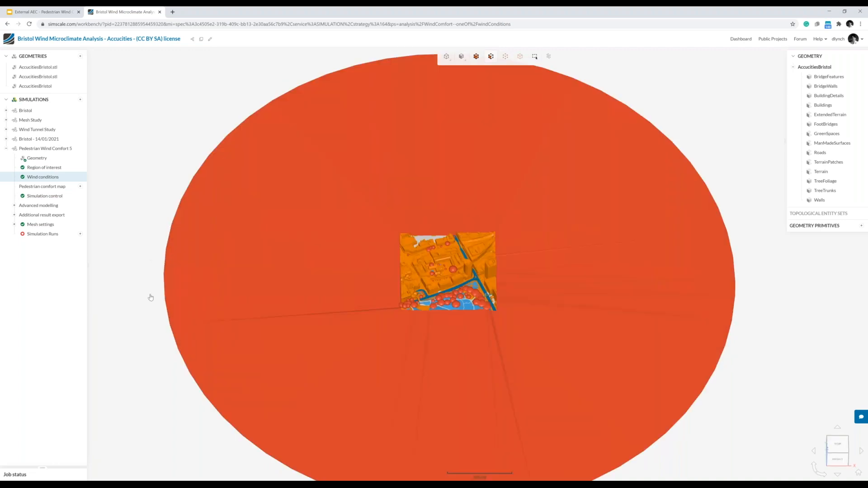
scroll(430, 285, up, 4)
scroll(493, 290, up, 1)
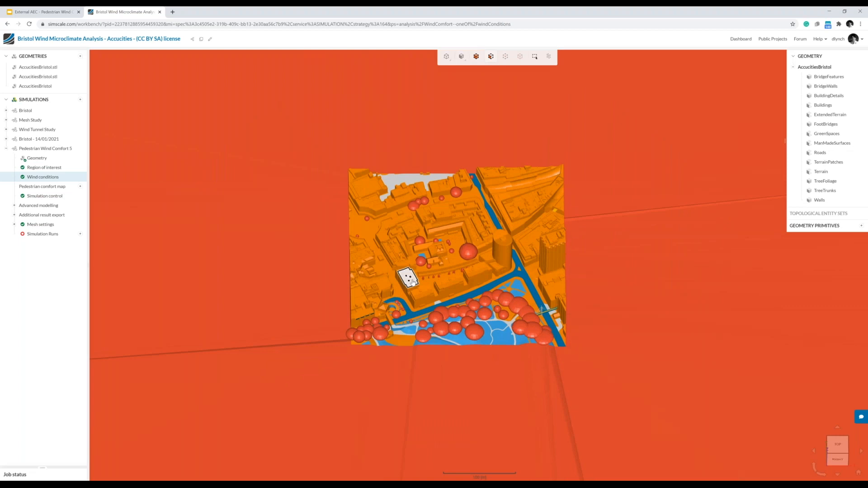
scroll(410, 279, down, 1)
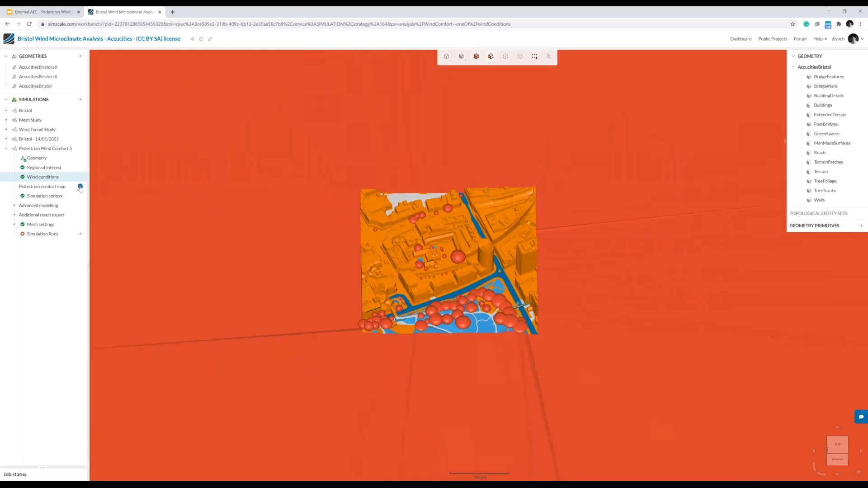
click(80, 187)
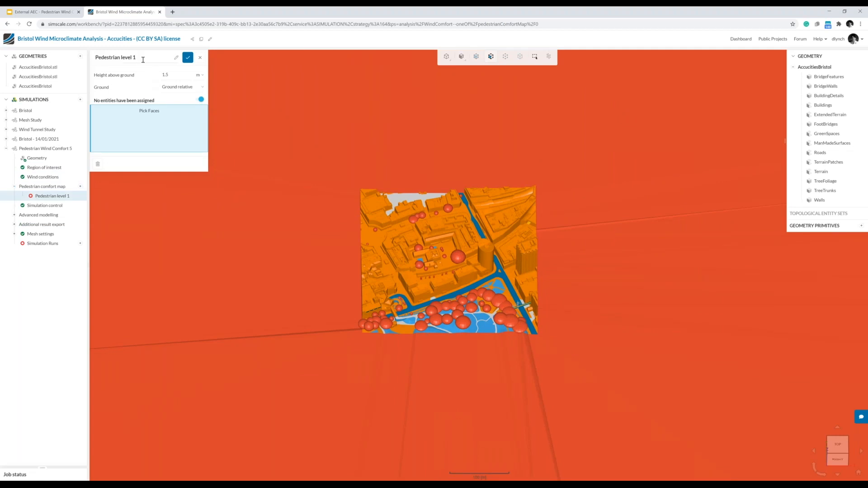
double_click(181, 78)
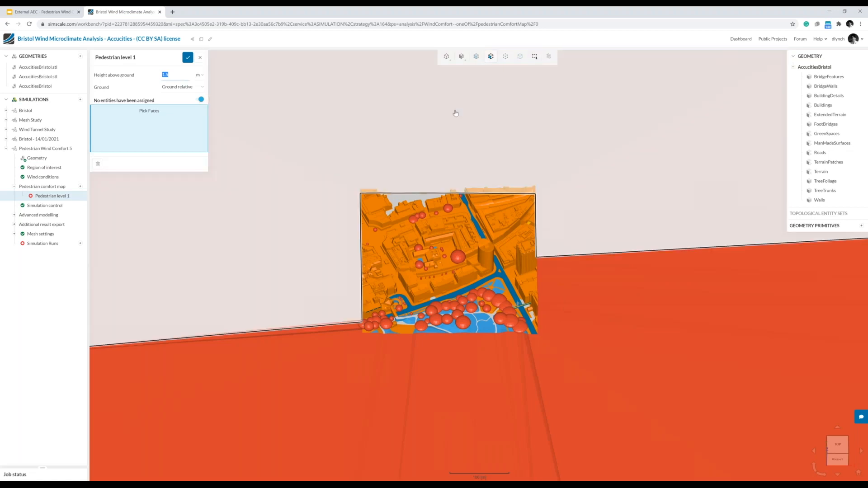
Assign the Roads, TerrainPatches and Terrain faces as the ground of the pedestrian level and save it.
scroll(549, 272, up, 3)
scroll(489, 290, up, 3)
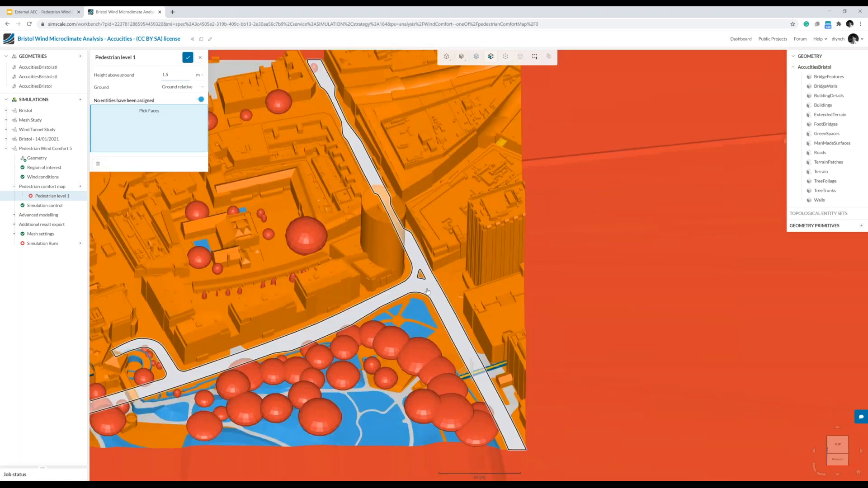
click(428, 291)
scroll(432, 288, down, 3)
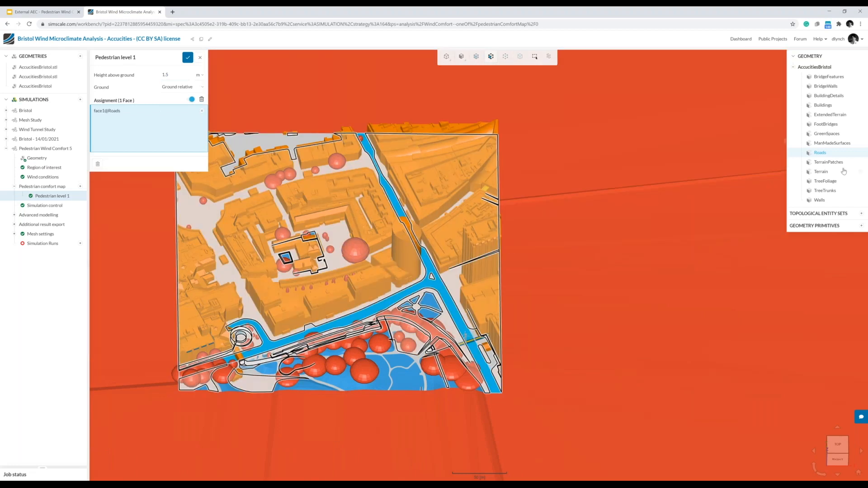
click(828, 161)
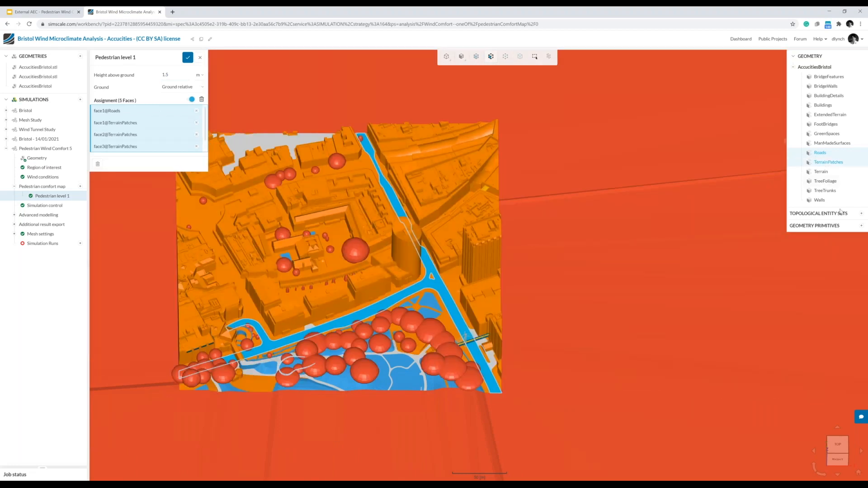
click(828, 175)
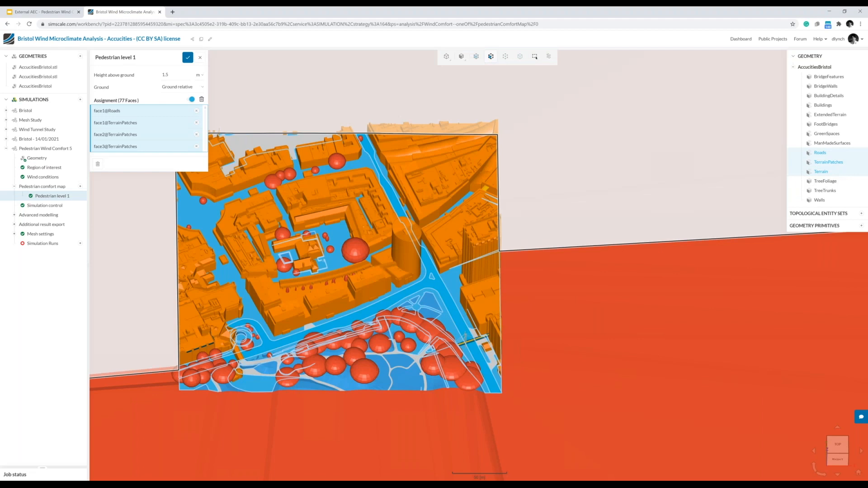
click(187, 57)
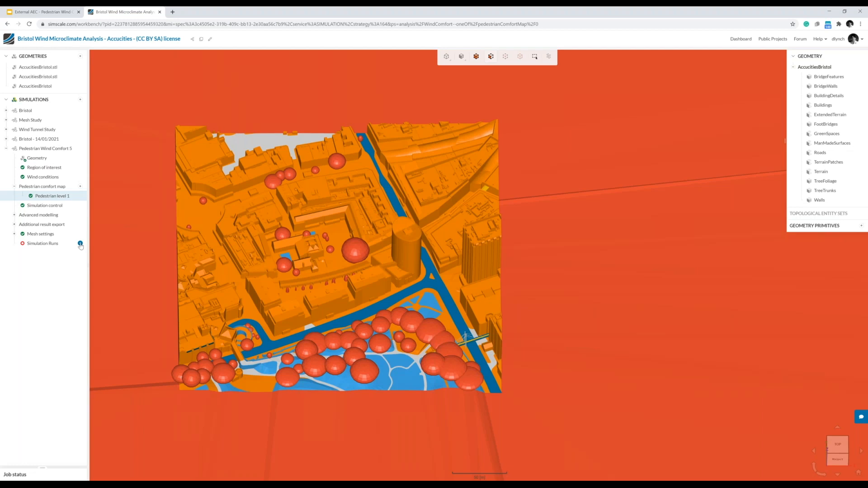
Start a new run of the Pedestrian Wind Comfort simulation, keeping the default wind exposure and the name Run 1.
click(81, 244)
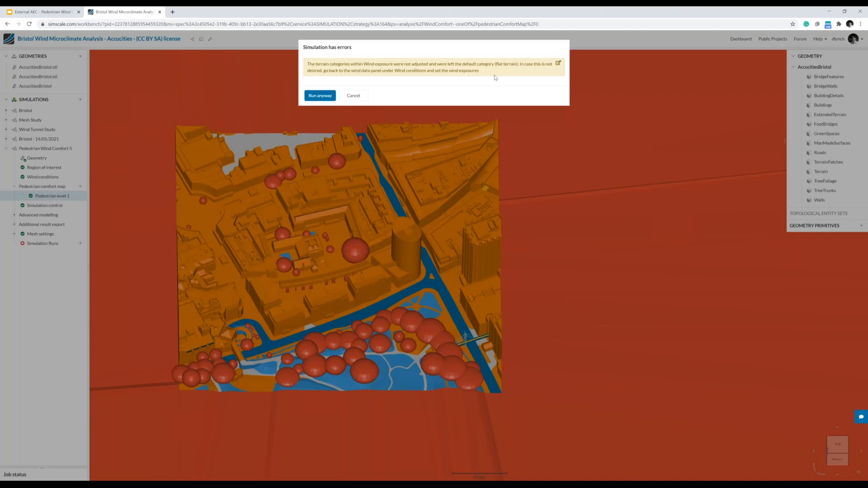
click(320, 95)
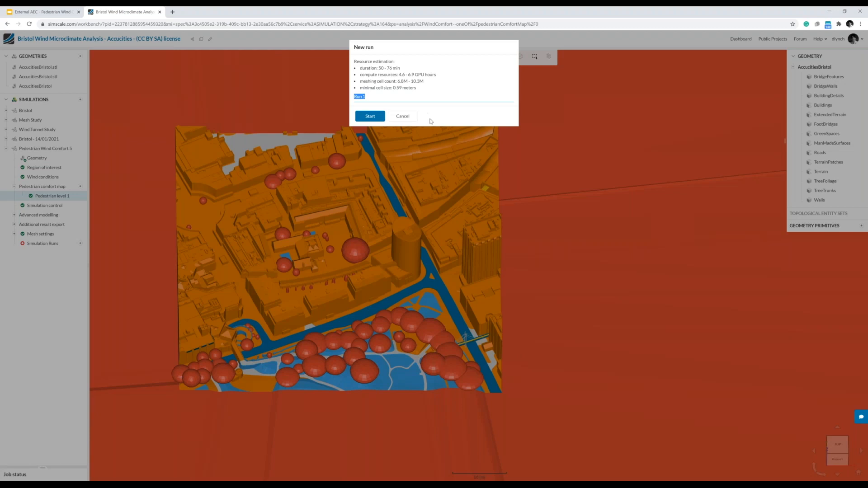
click(369, 116)
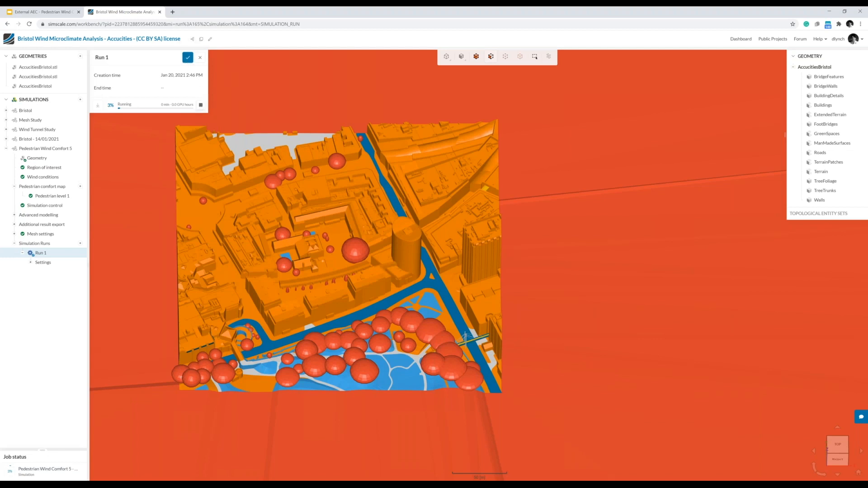
Cancel the running simulation run.
click(201, 105)
click(369, 64)
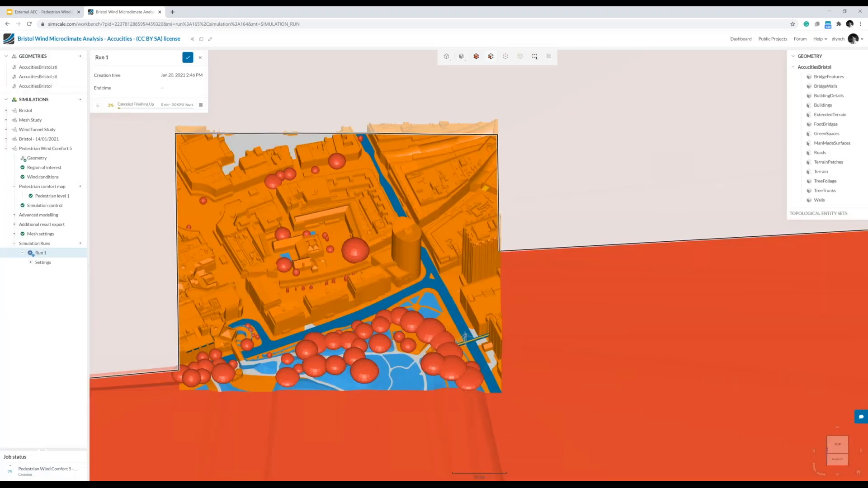
Inspect Run 1 of the Bristol - 14/01/2021 simulation: expand its 135.0 direction results and display the statistical surface solution.
click(24, 140)
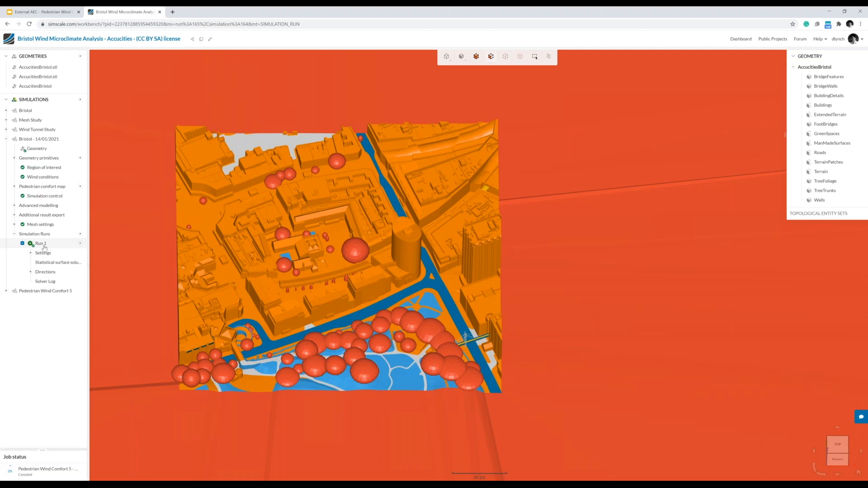
click(31, 272)
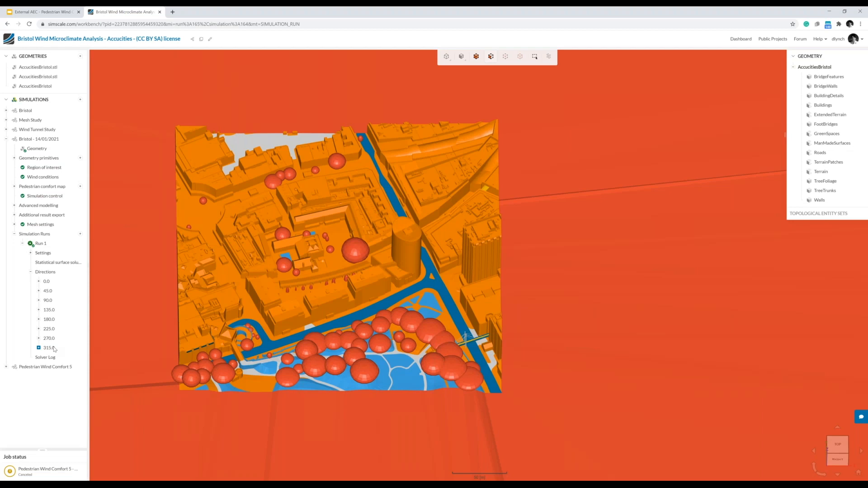
click(44, 311)
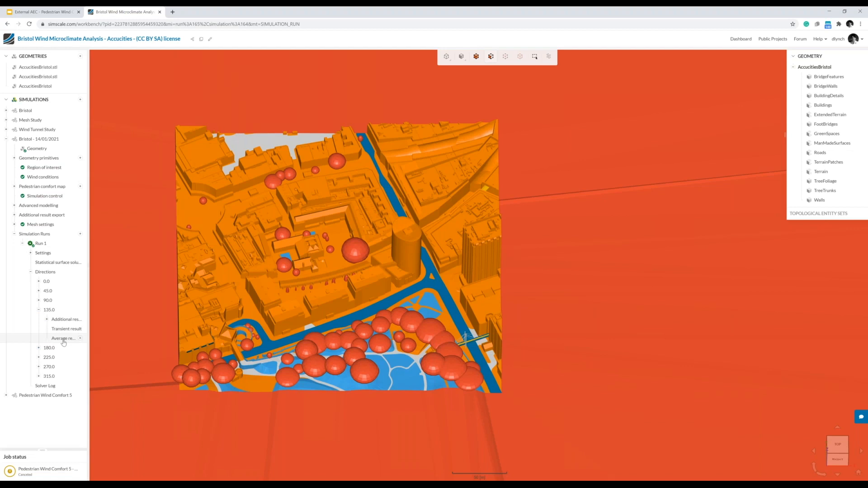
click(53, 263)
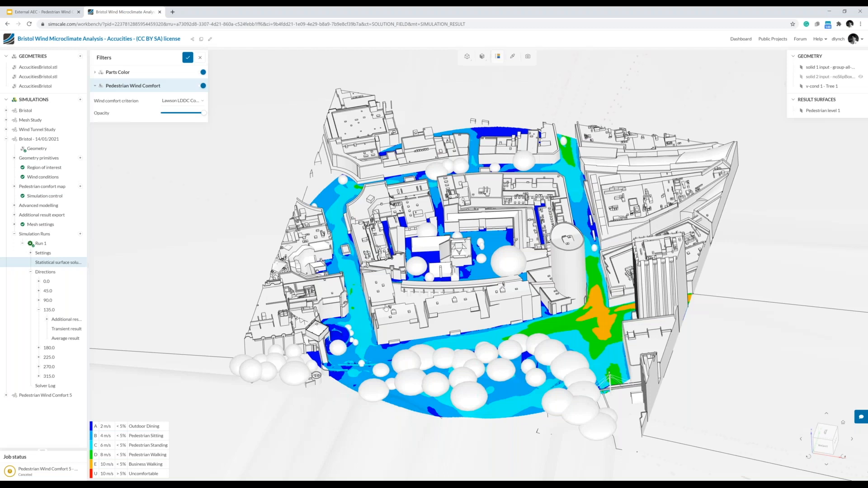
Examine the Lawson LDDC pedestrian wind comfort map around the Bristol buildings, first obliquely and up close from directly above.
drag(360, 318, 364, 297)
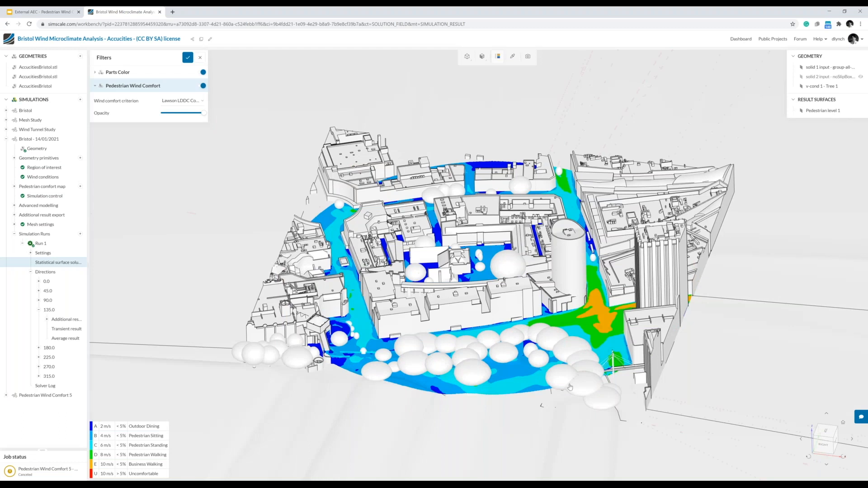
drag(545, 444, 554, 426)
click(862, 419)
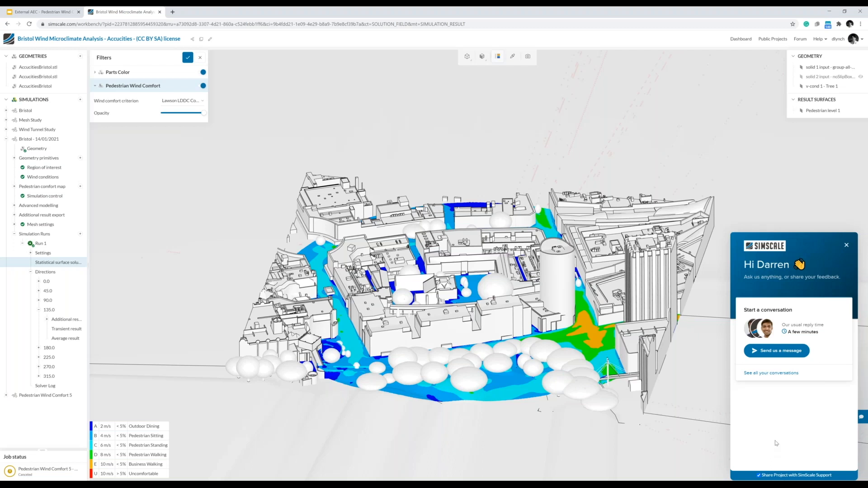
click(847, 246)
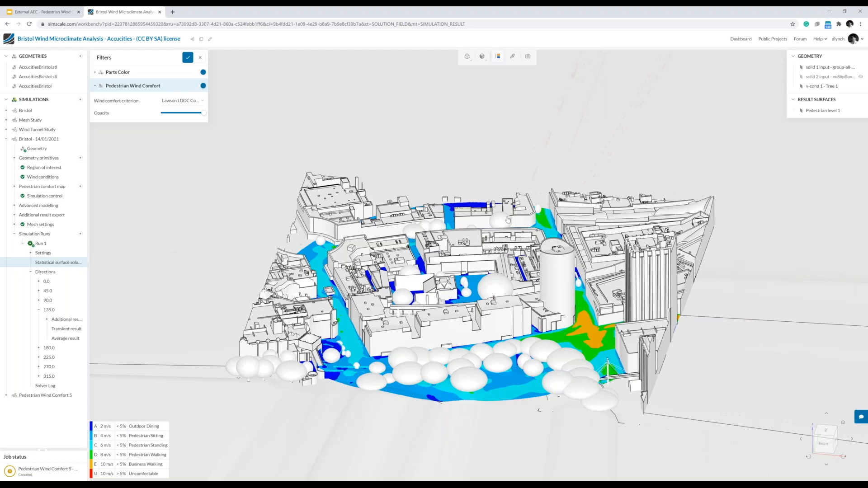
drag(508, 220, 576, 260)
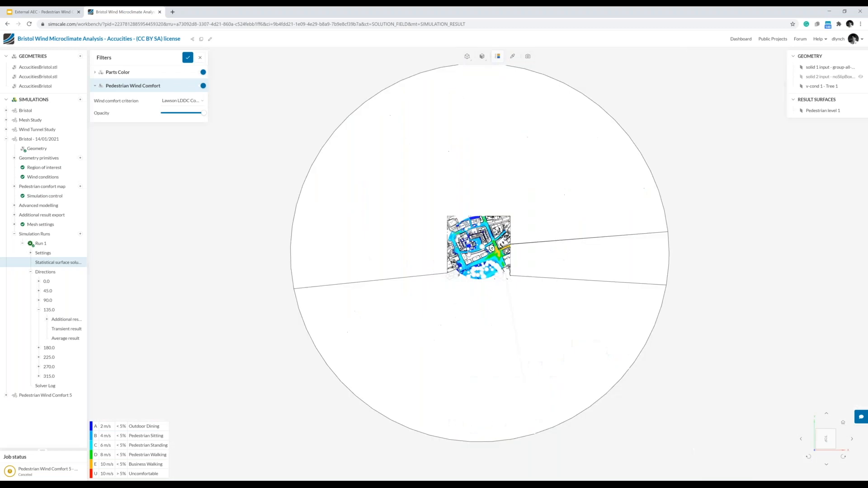
scroll(484, 253, up, 7)
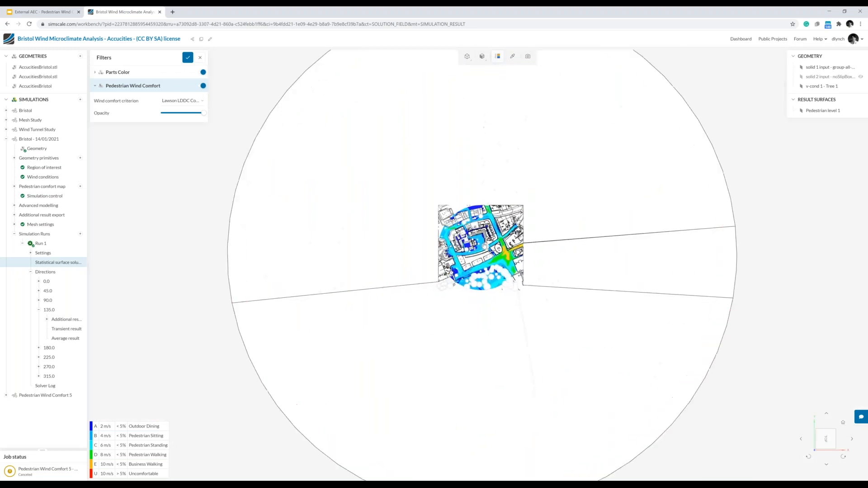
scroll(485, 253, up, 4)
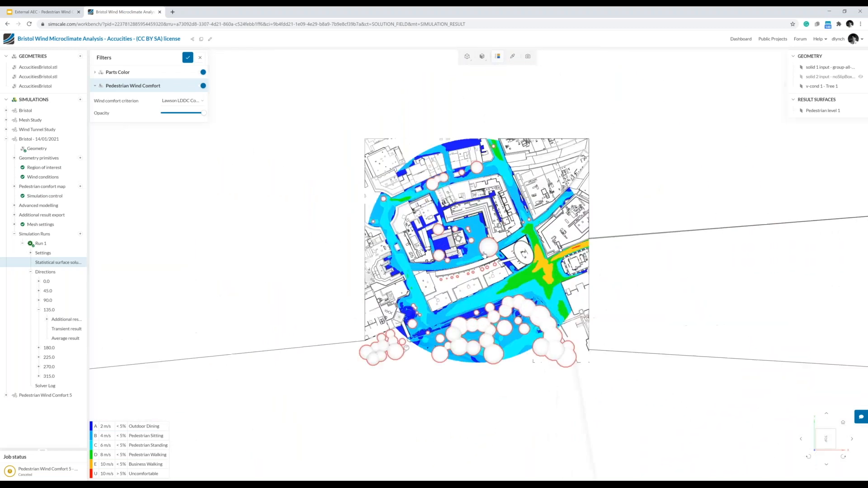
scroll(485, 253, up, 2)
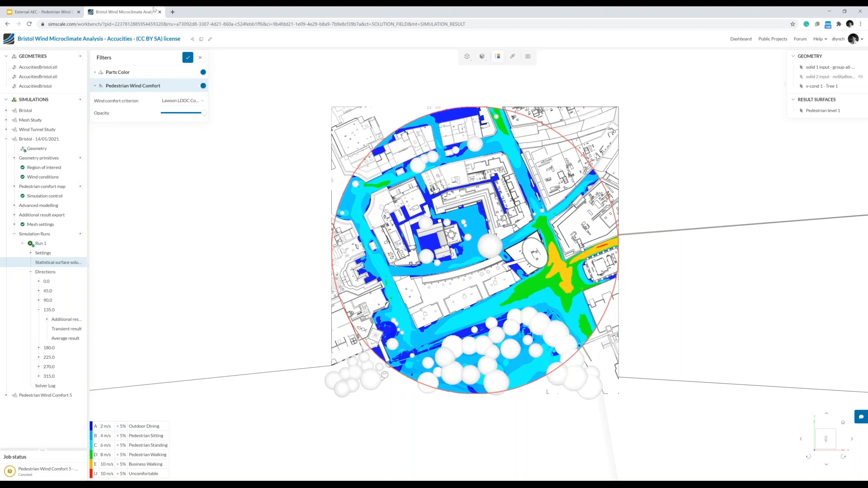
Switch to the External AEC - Pedestrian Wind Comfort deck in Google Slides and present it from the Key Results slide.
click(58, 14)
scroll(54, 338, down, 5)
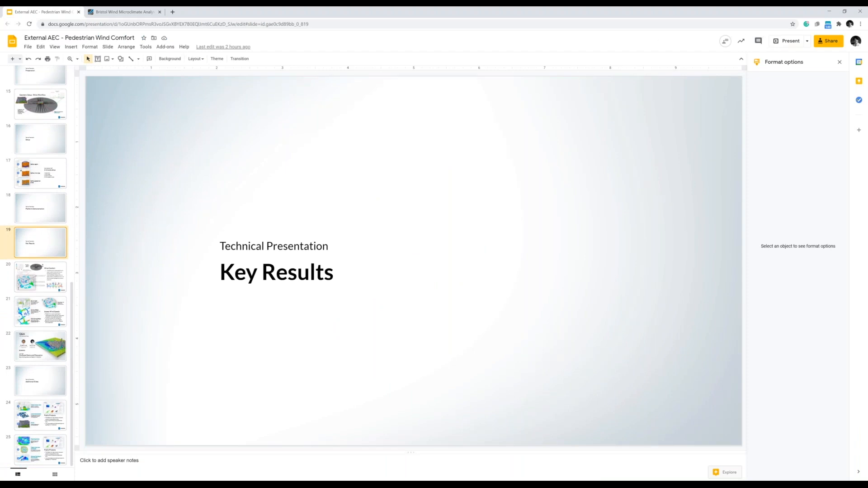
click(787, 43)
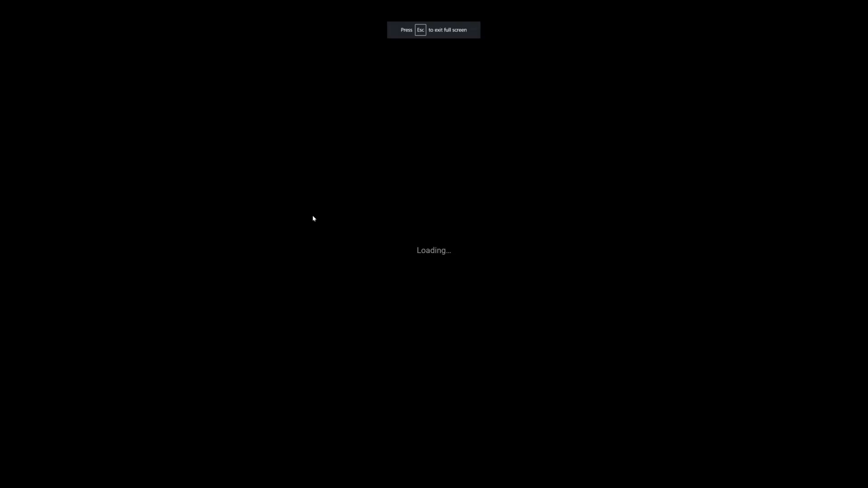